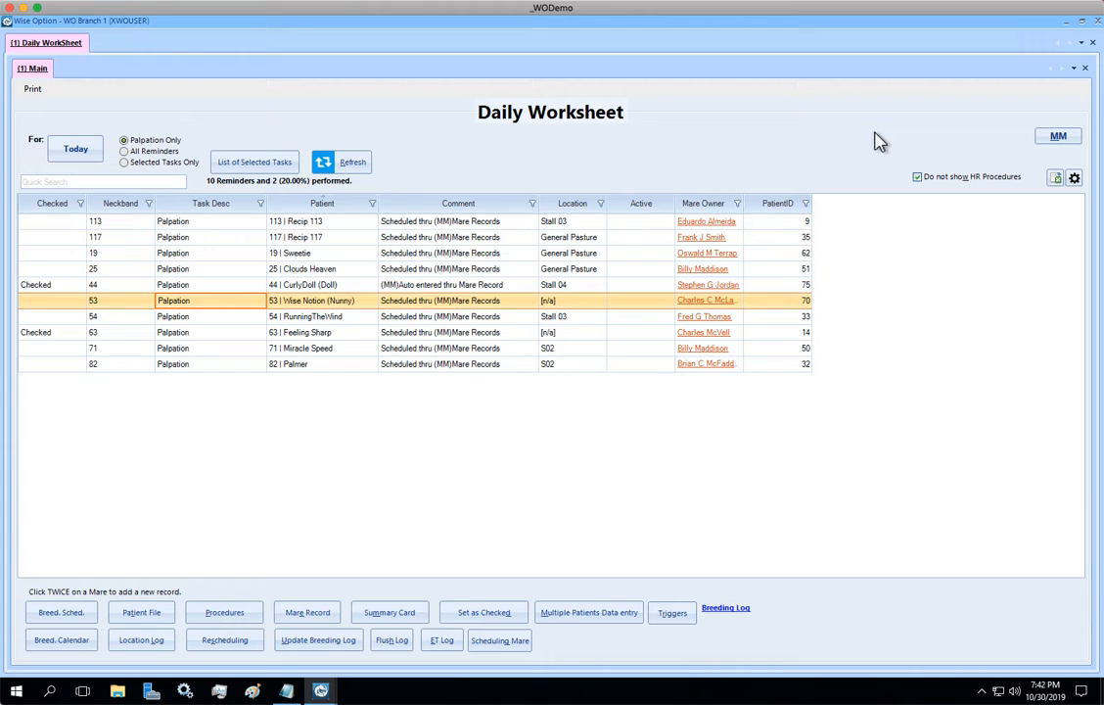
- Look up the mares with neckbands 19, 54 and 82 in the Daily Worksheet using Quick Search
key("Tab")
type("19")
key("Return")
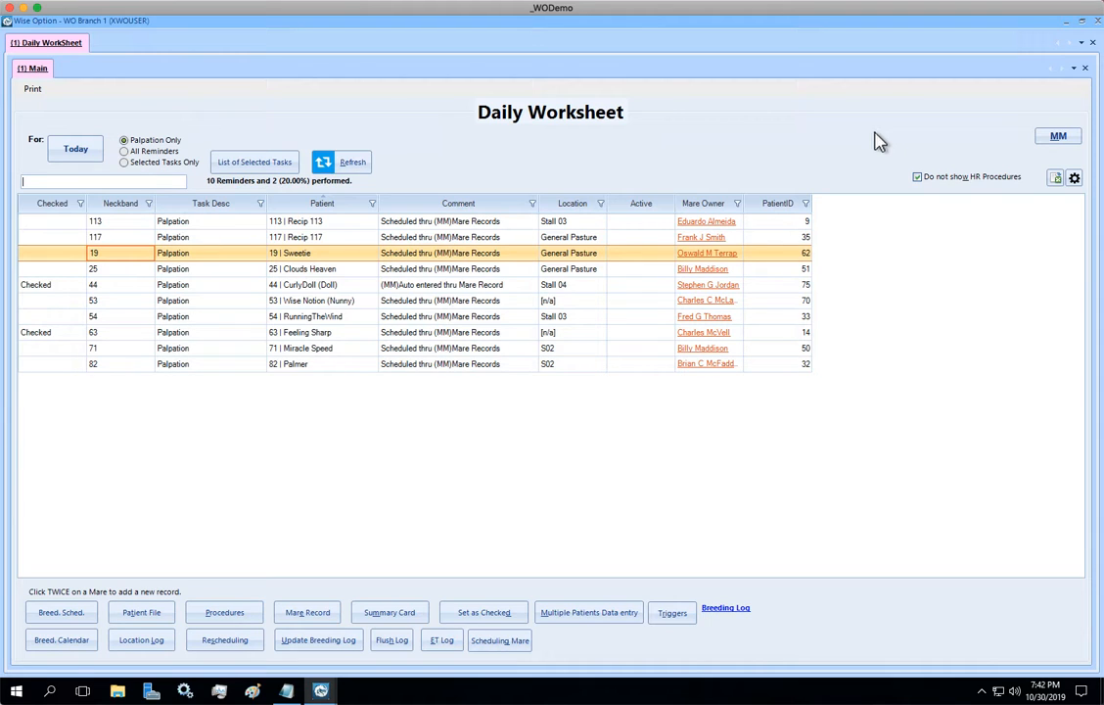
type("54")
key("Return")
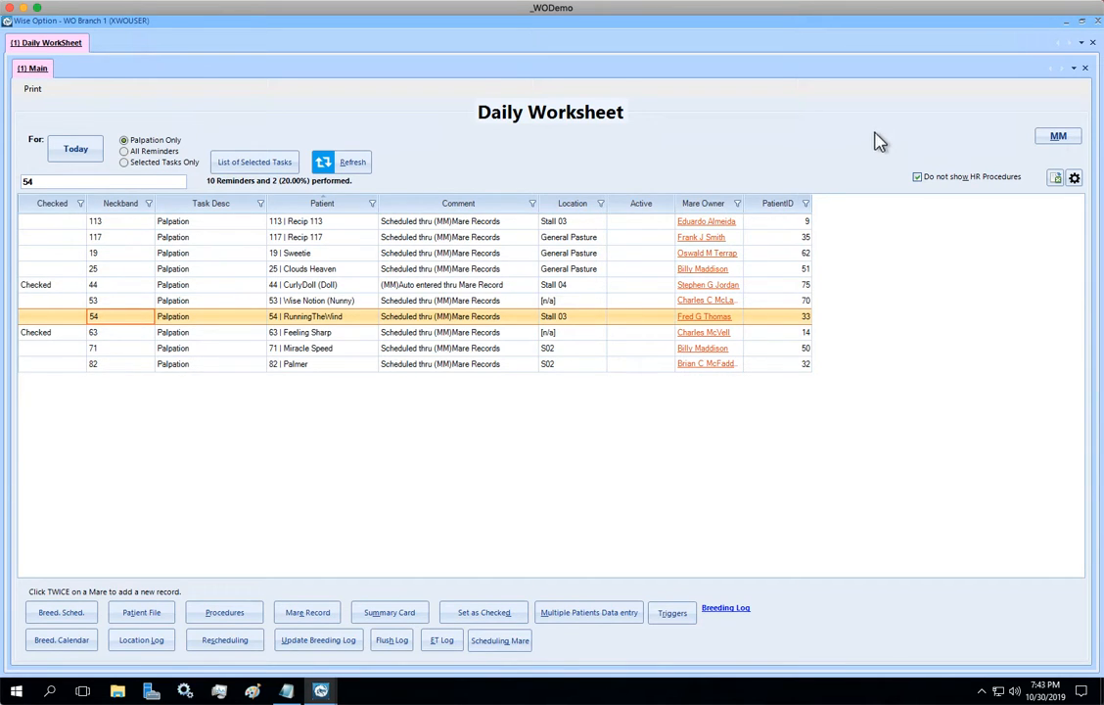
key("BackSpace")
key("BackSpace")
type("82")
key("Return")
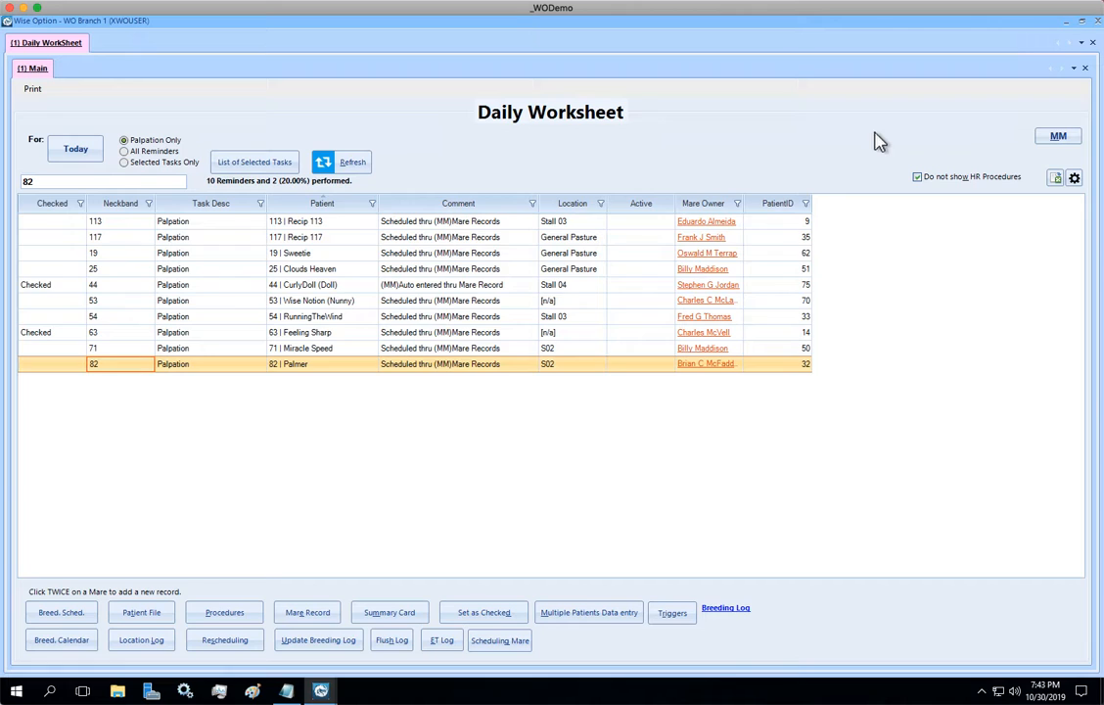
- Find the mare with neckband 117 on the worksheet and open her Summary Card
key("BackSpace")
key("BackSpace")
type("117")
key("Return")
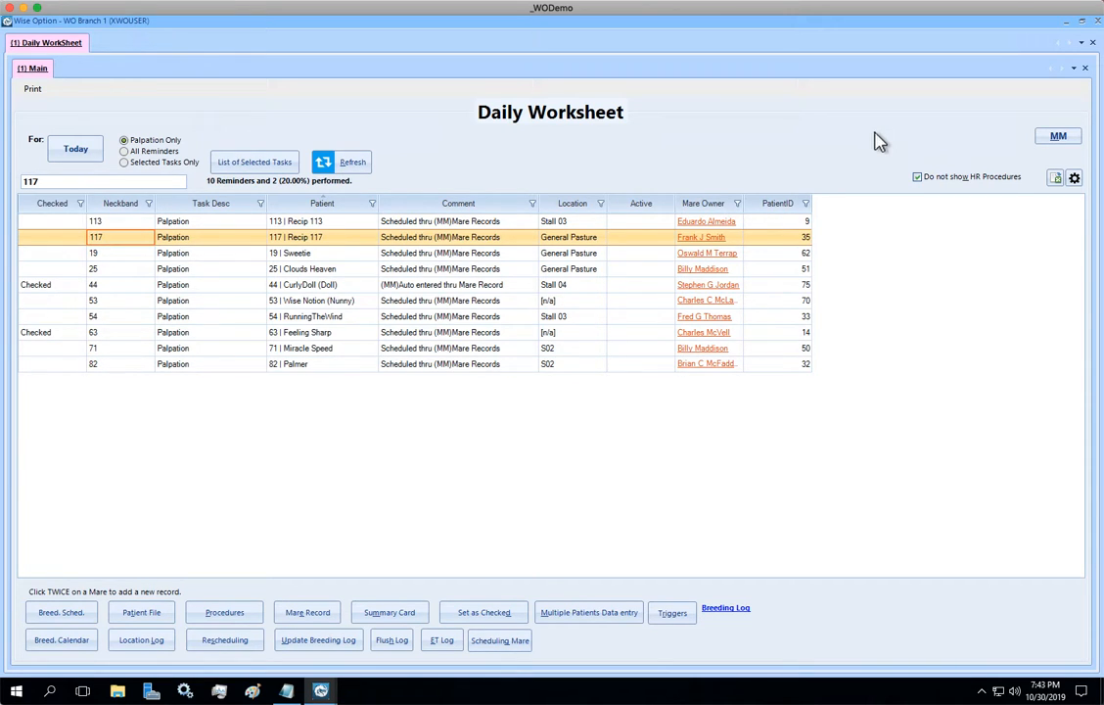
key("Return")
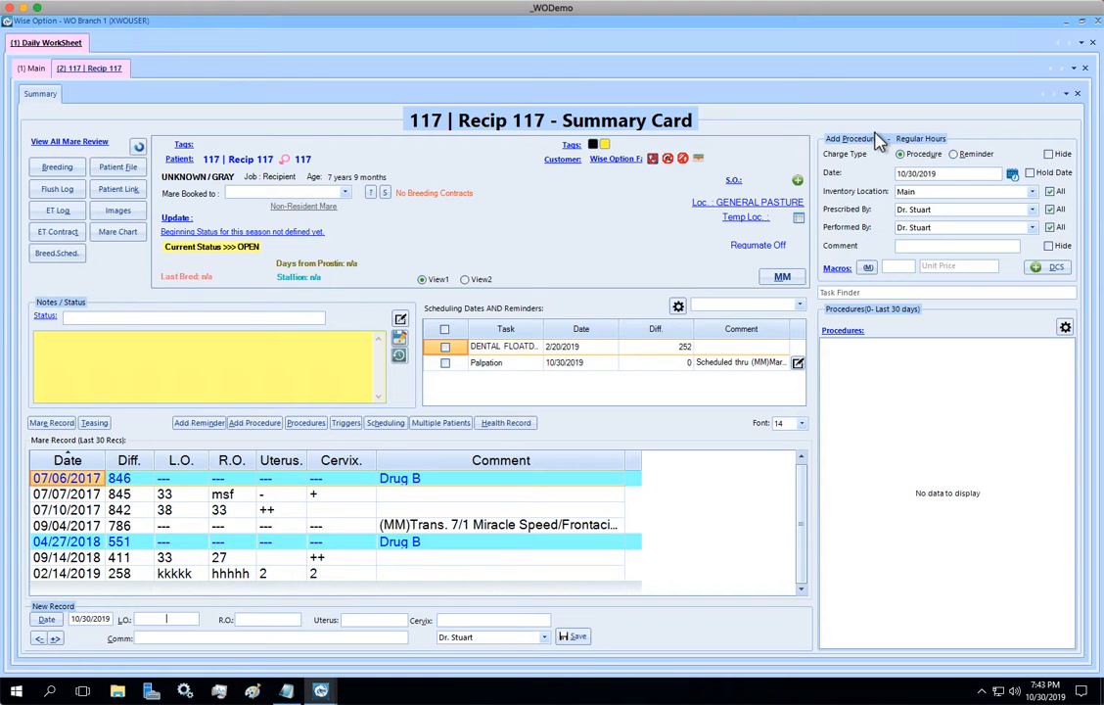
- Save a new mare record for Recip 117 with L.O. msf, R.O. 28 and Uterus ++
type("msf")
type("28")
left_click(374, 620)
type("++")
left_click(494, 619)
key("Tab")
key("Tab")
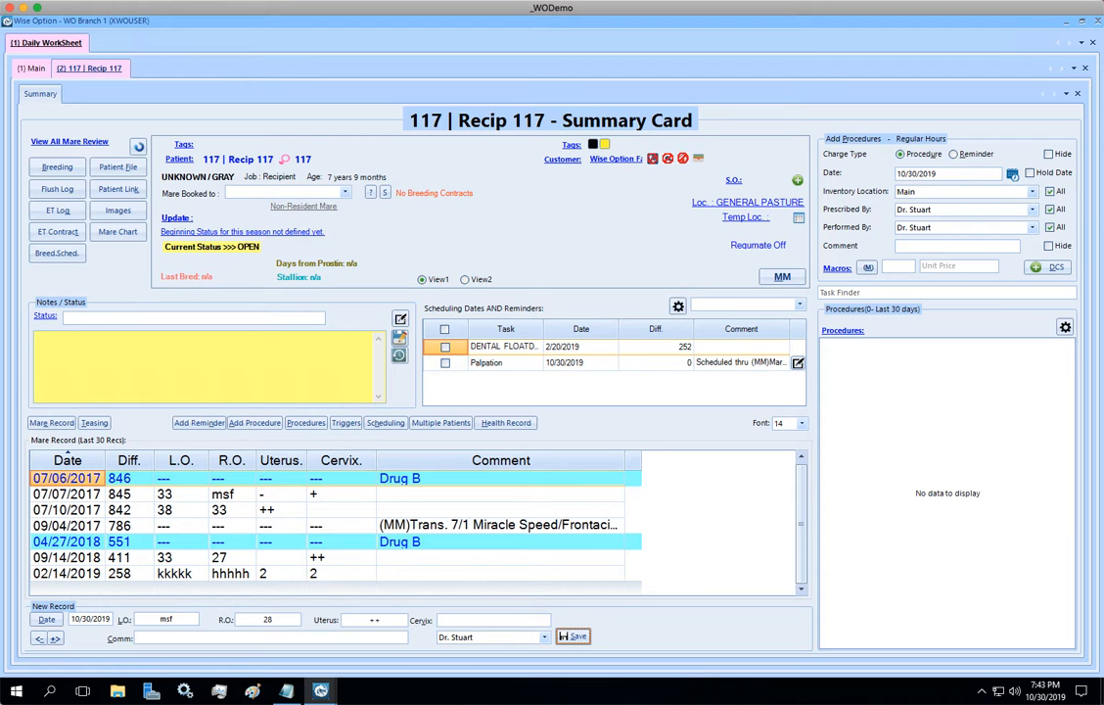
key("Return")
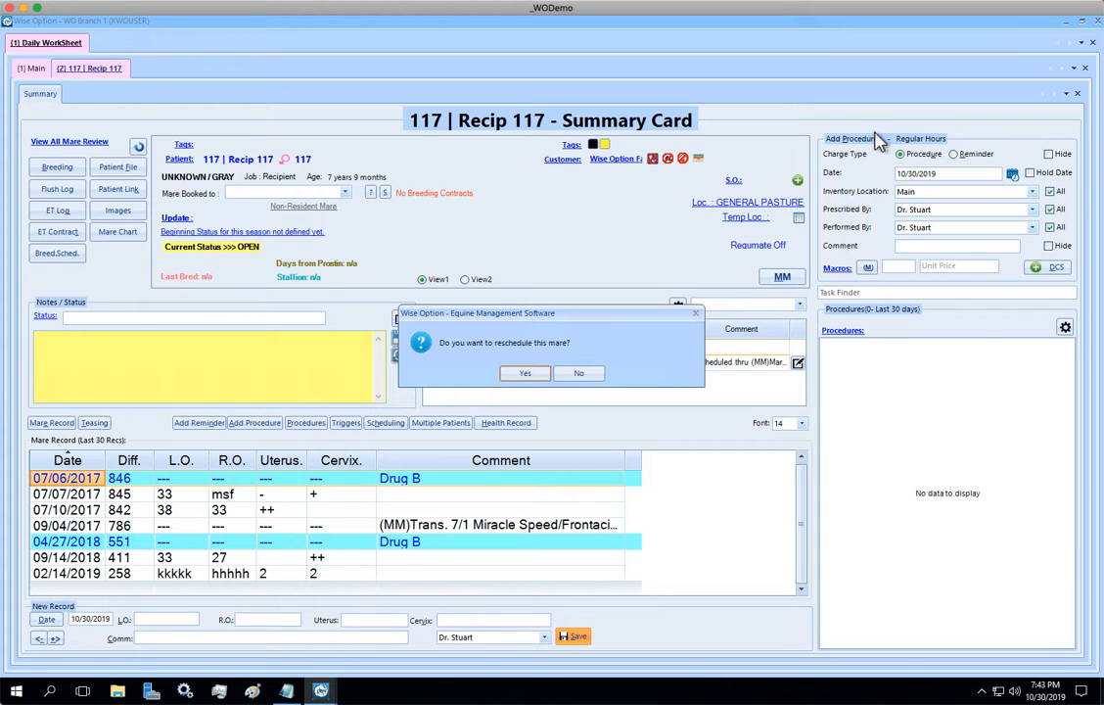
- Accept rescheduling Recip 117 to bring up the Rescheduling Helper
key("Tab")
key("Tab")
key("Return")
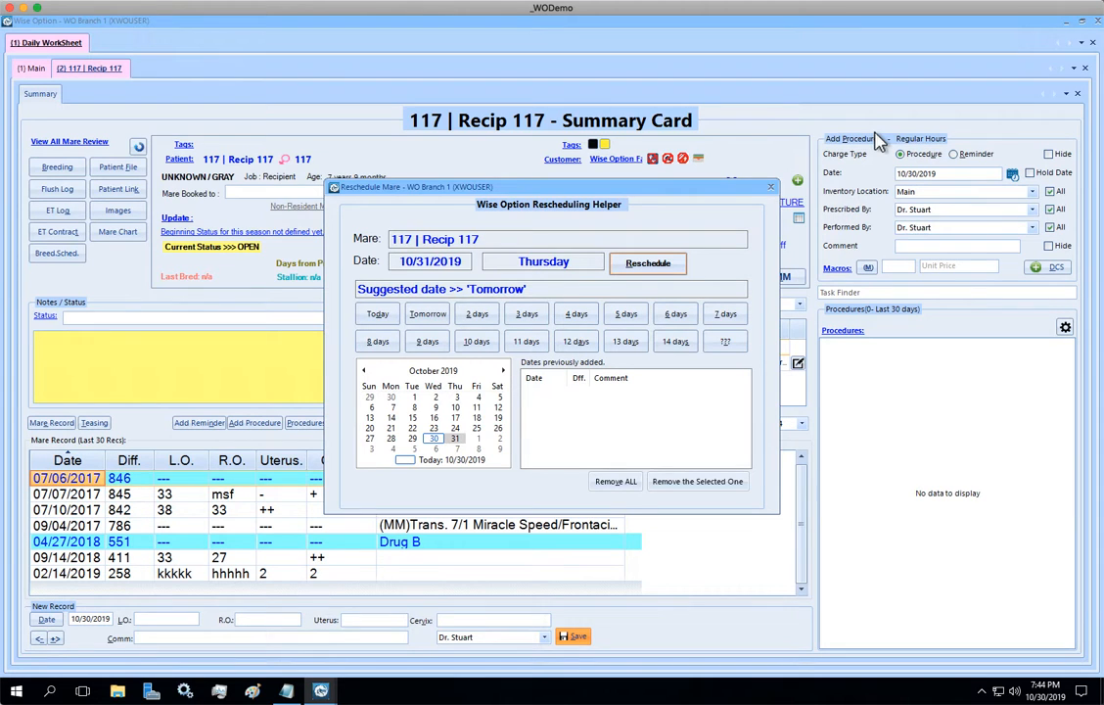
- Try reschedule dates of 3, 4 and 5 days ahead, tomorrow and today for Recip 117
key("alt+3")
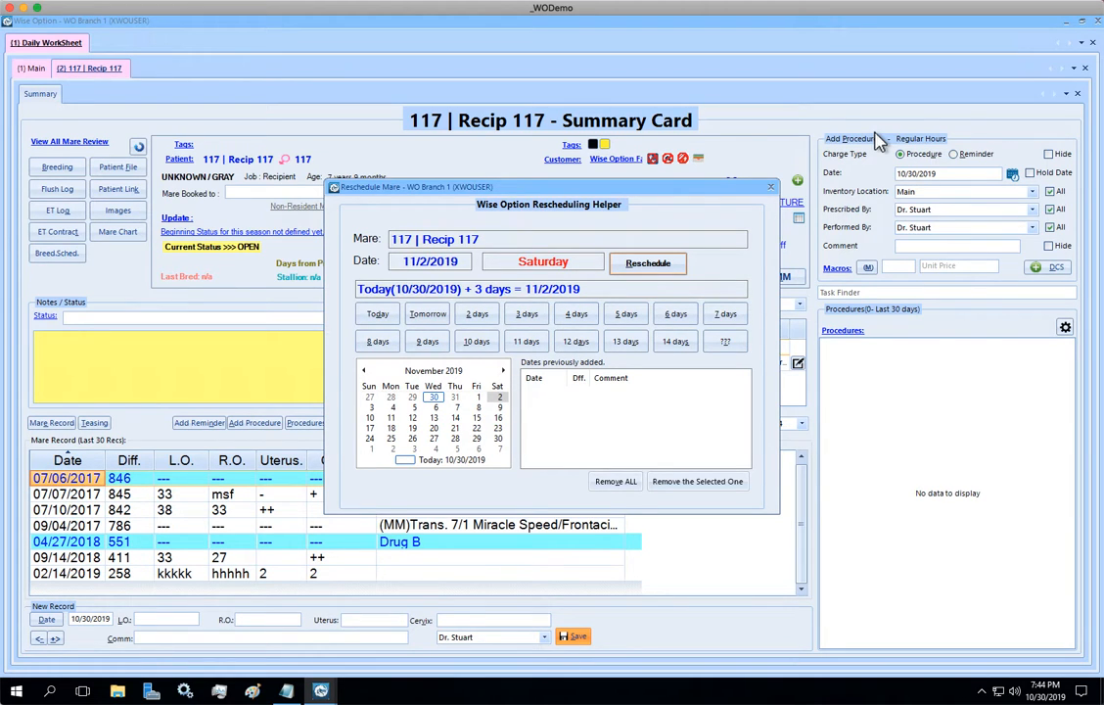
key("alt+4")
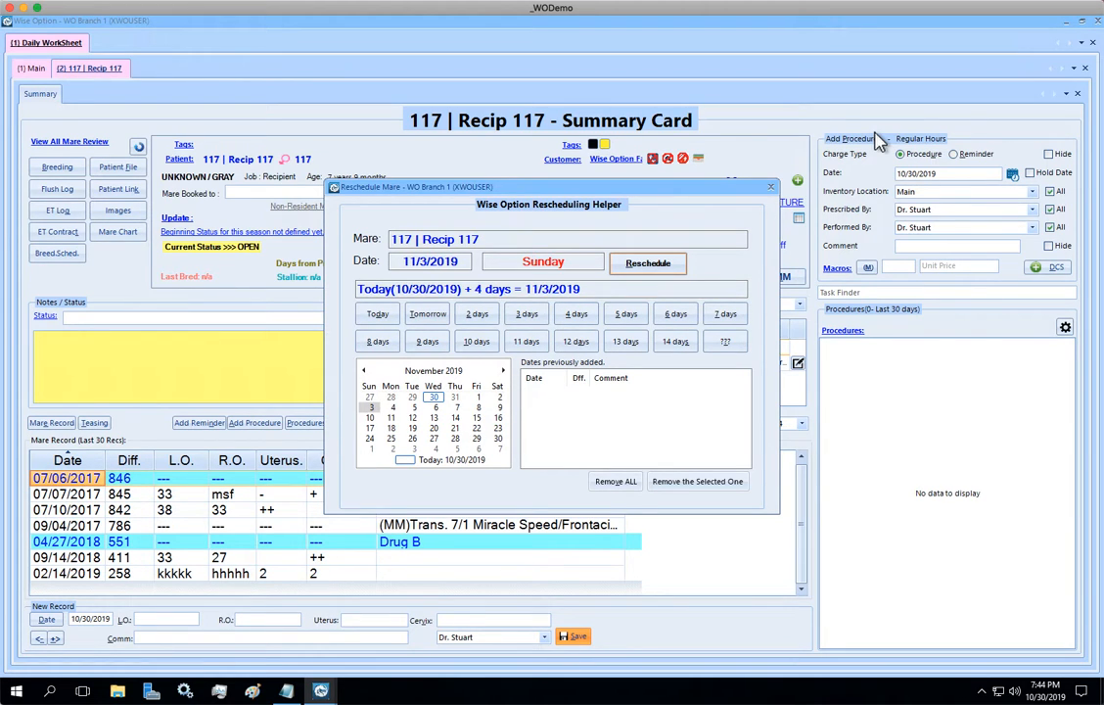
key("alt+5")
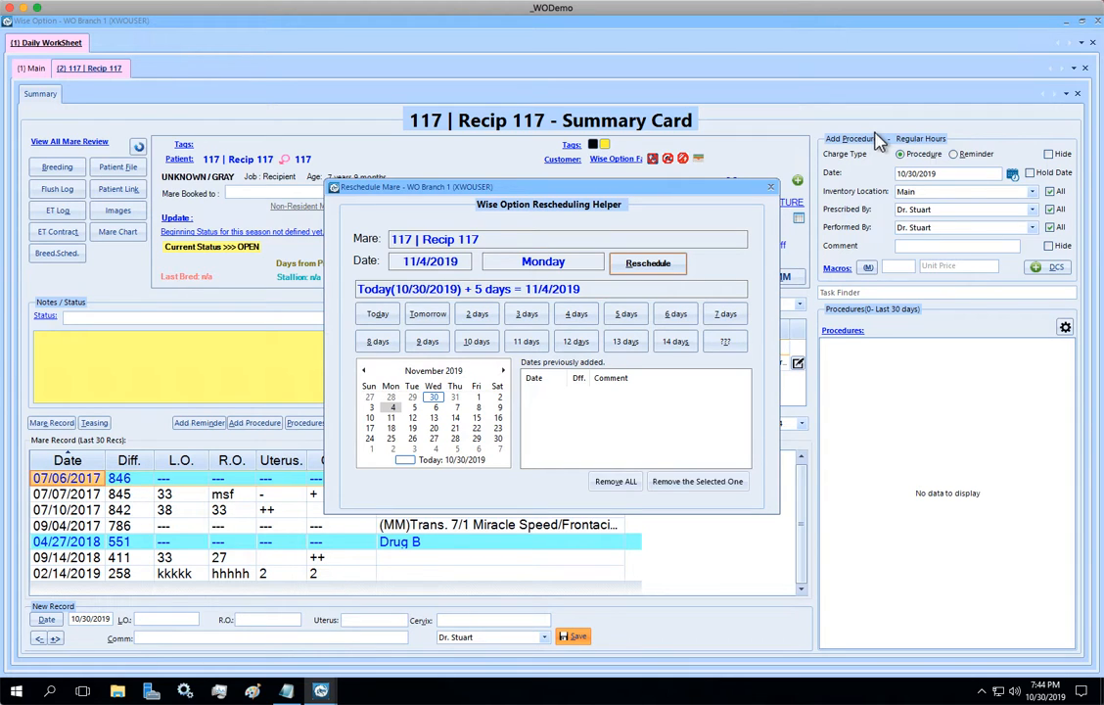
key("alt+1")
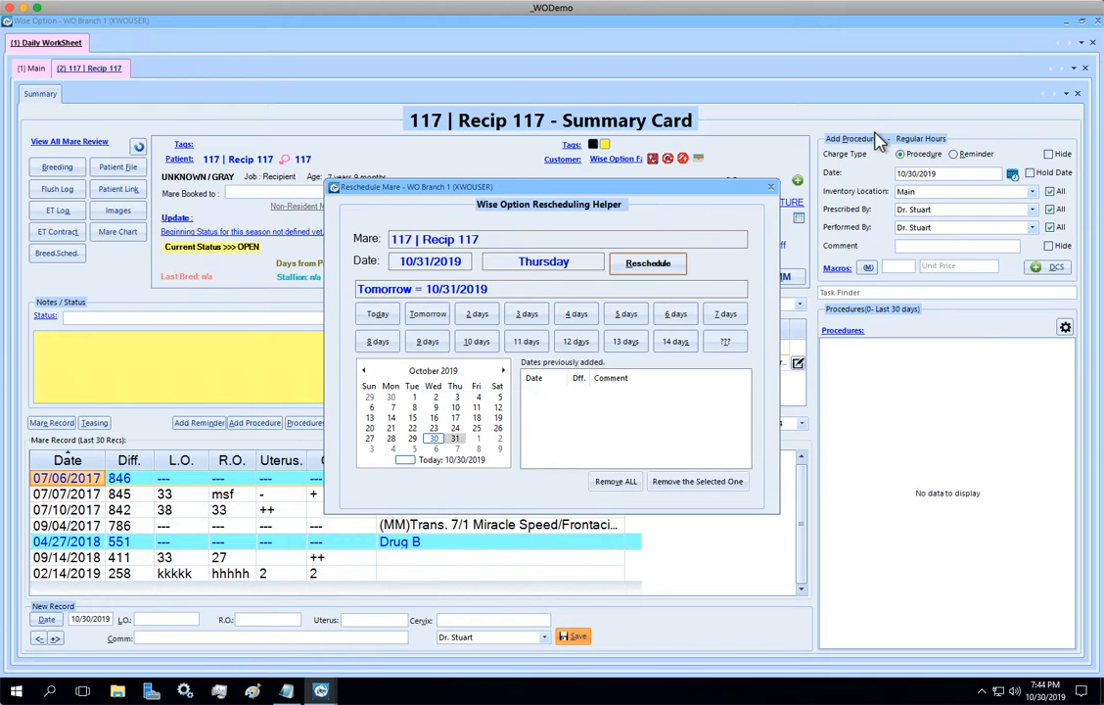
key("alt+0")
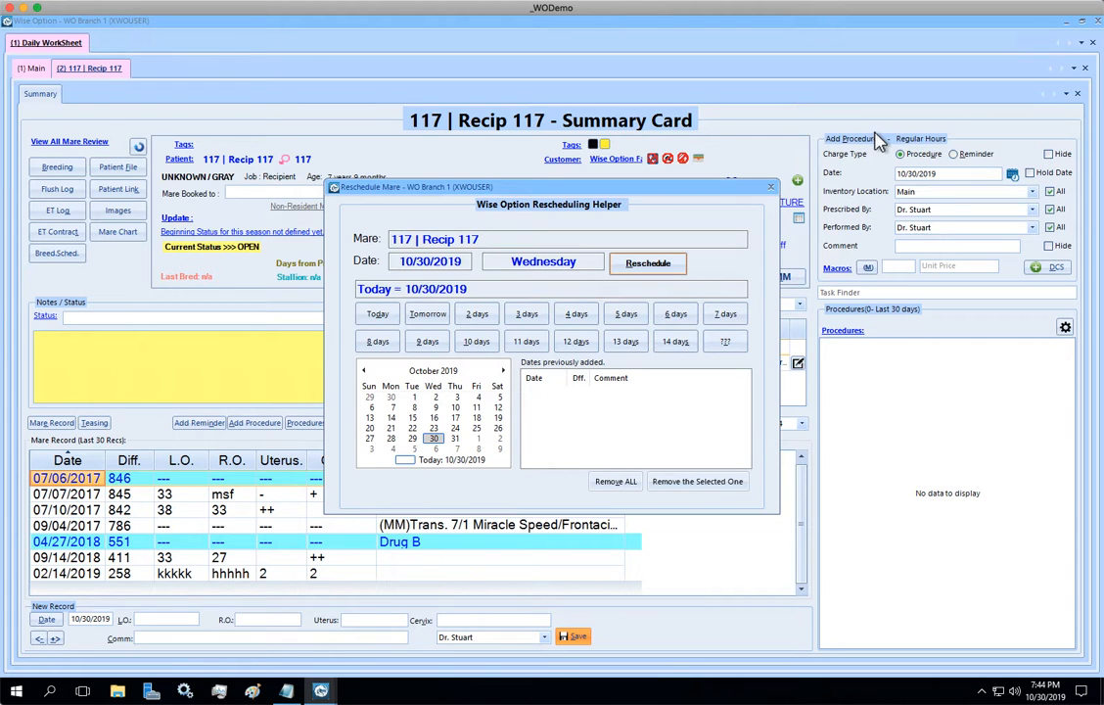
- Reschedule Recip 117 for 3 days ahead, 11/2/2019, with the reminder comment "reg palp"
key("alt+3")
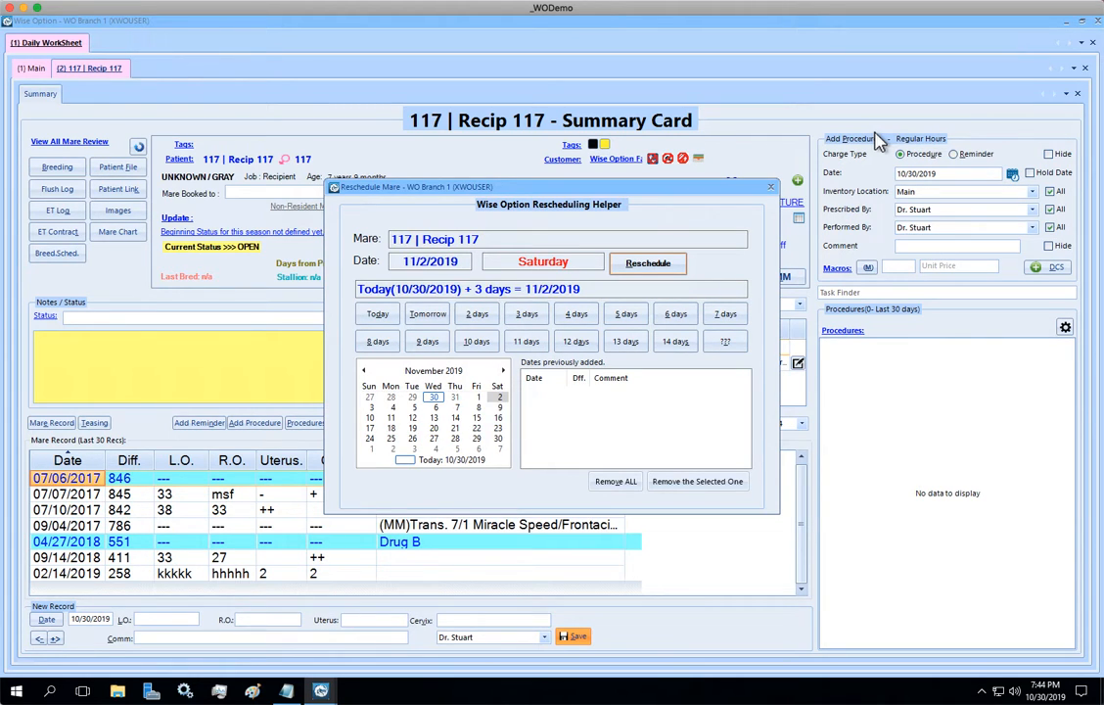
key("Return")
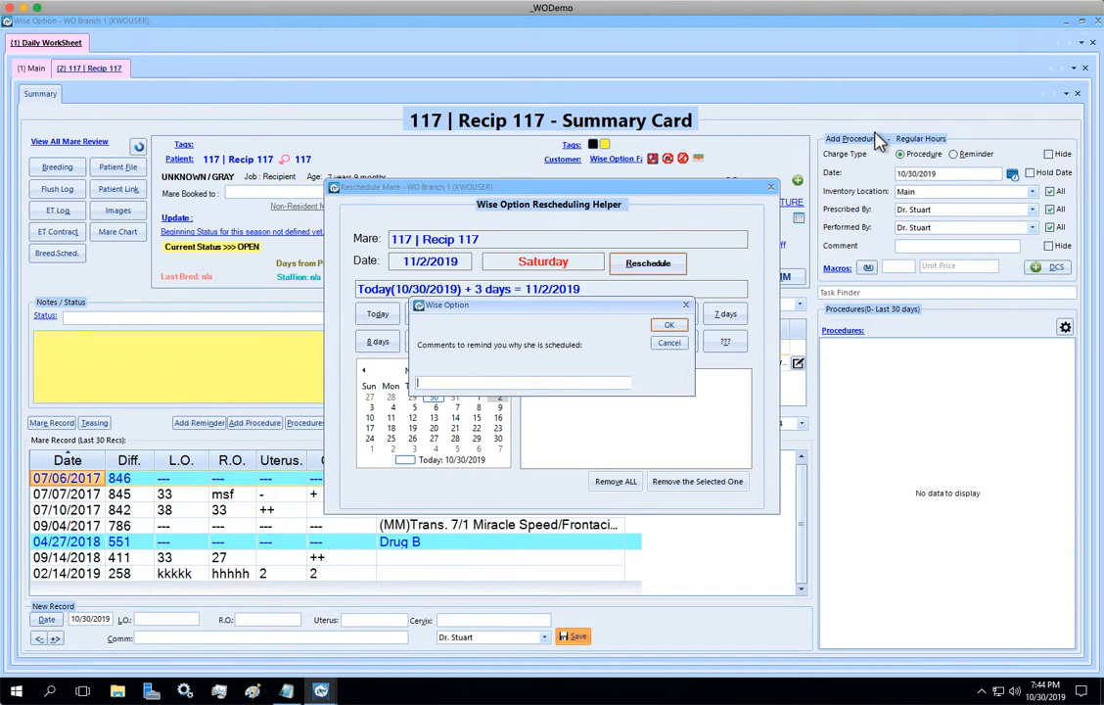
type("reg palp")
key("Return")
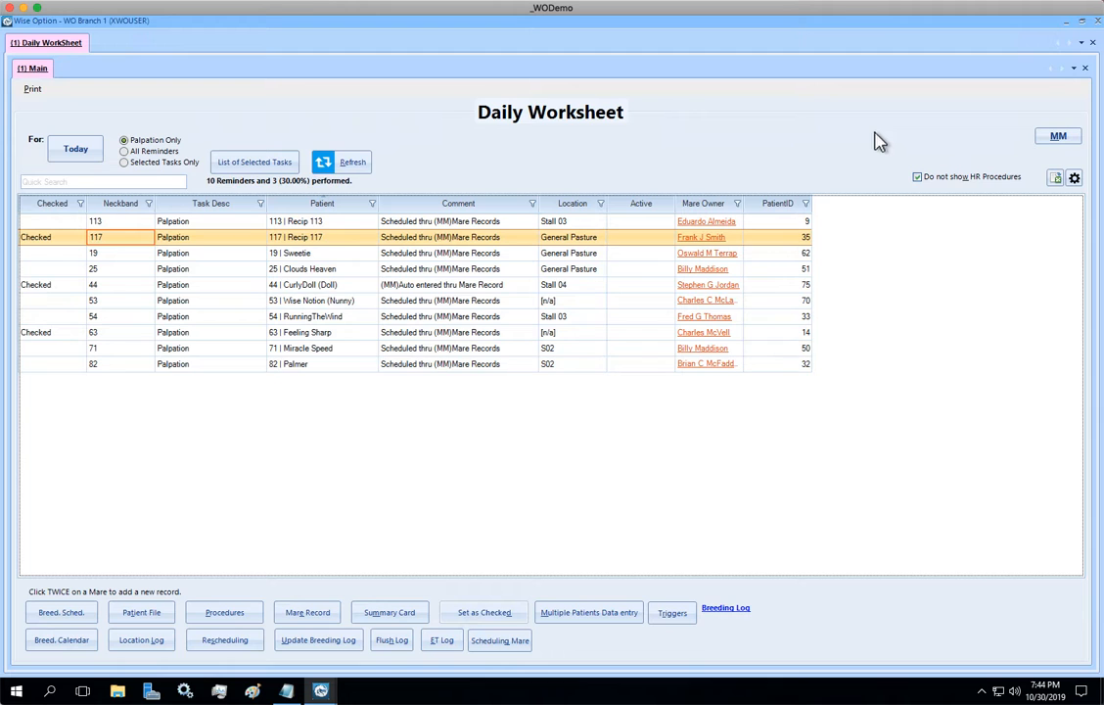
- Browse the worksheet's mare rows down to neckband 54, up to 113 and back to 19
key("Down")
key("Down")
key("Down")
key("Down")
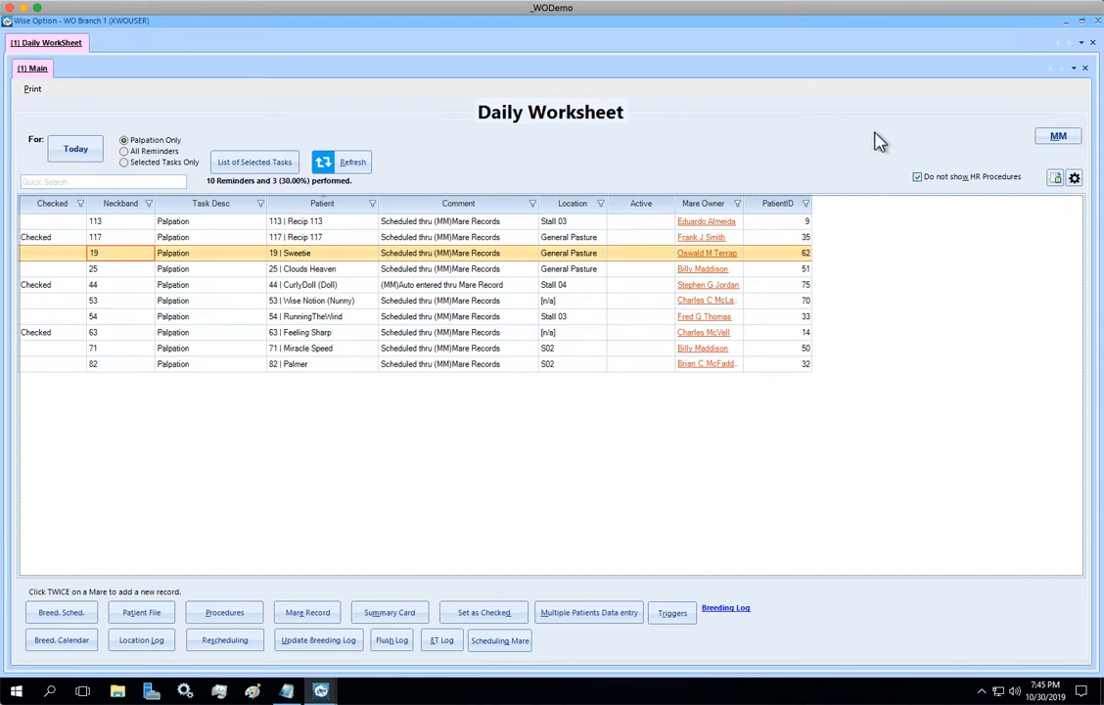
key("Down")
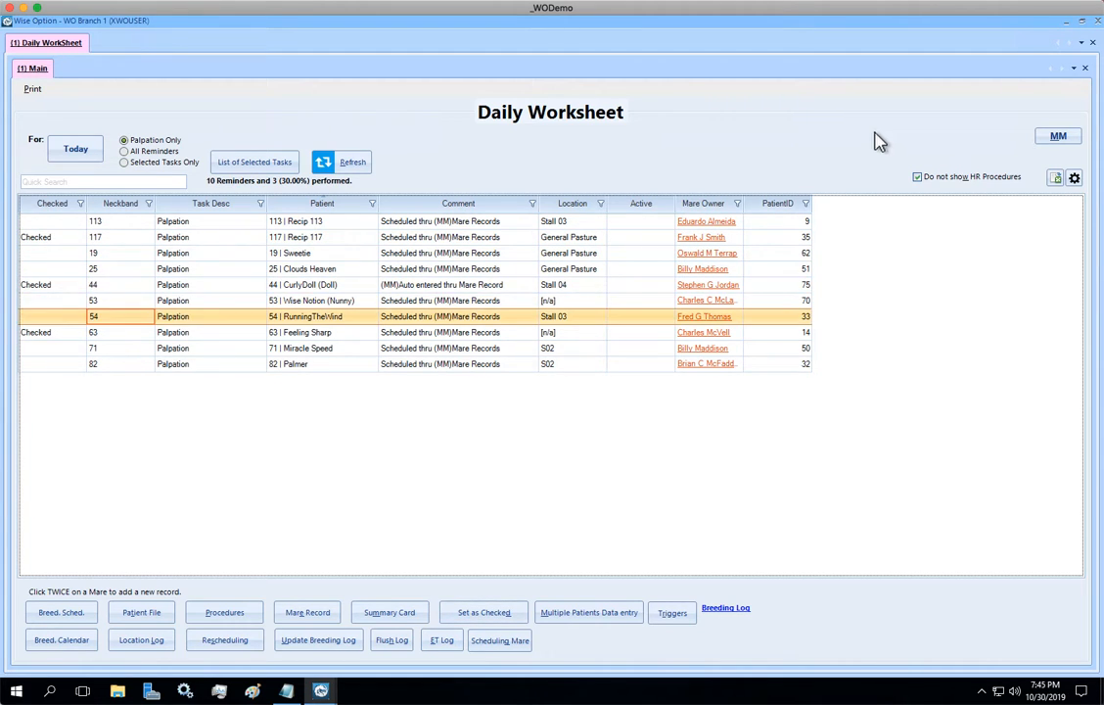
key("Up")
key("Up")
key("Up")
key("Up")
key("Up")
key("Up")
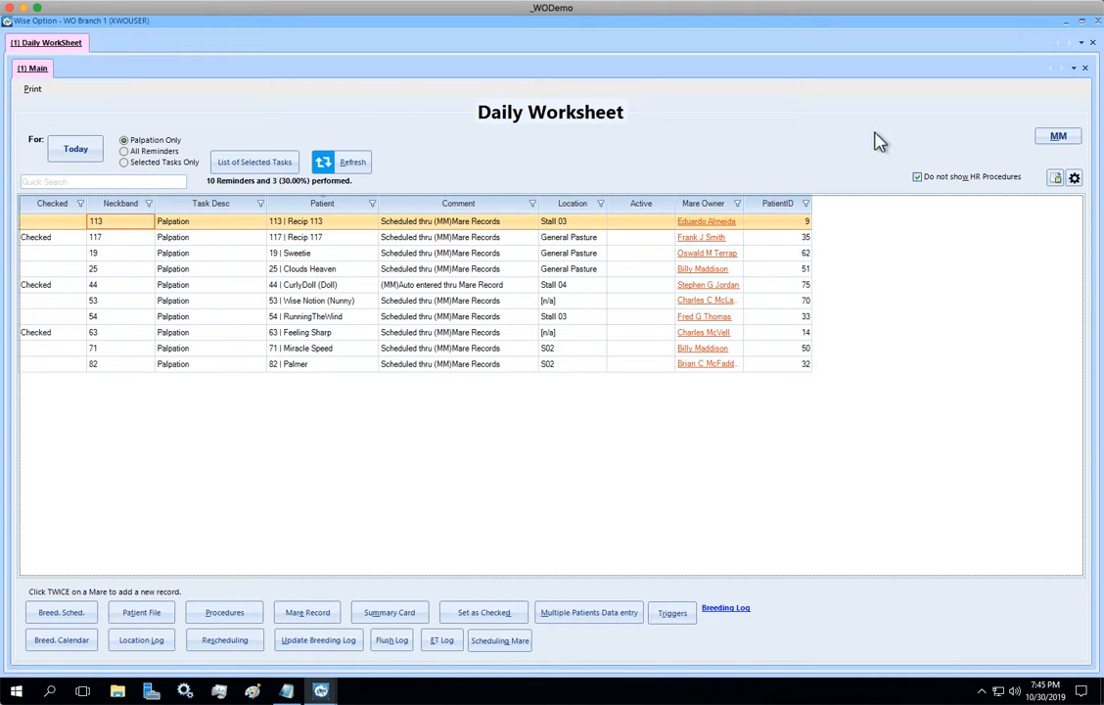
key("Down")
key("Down")
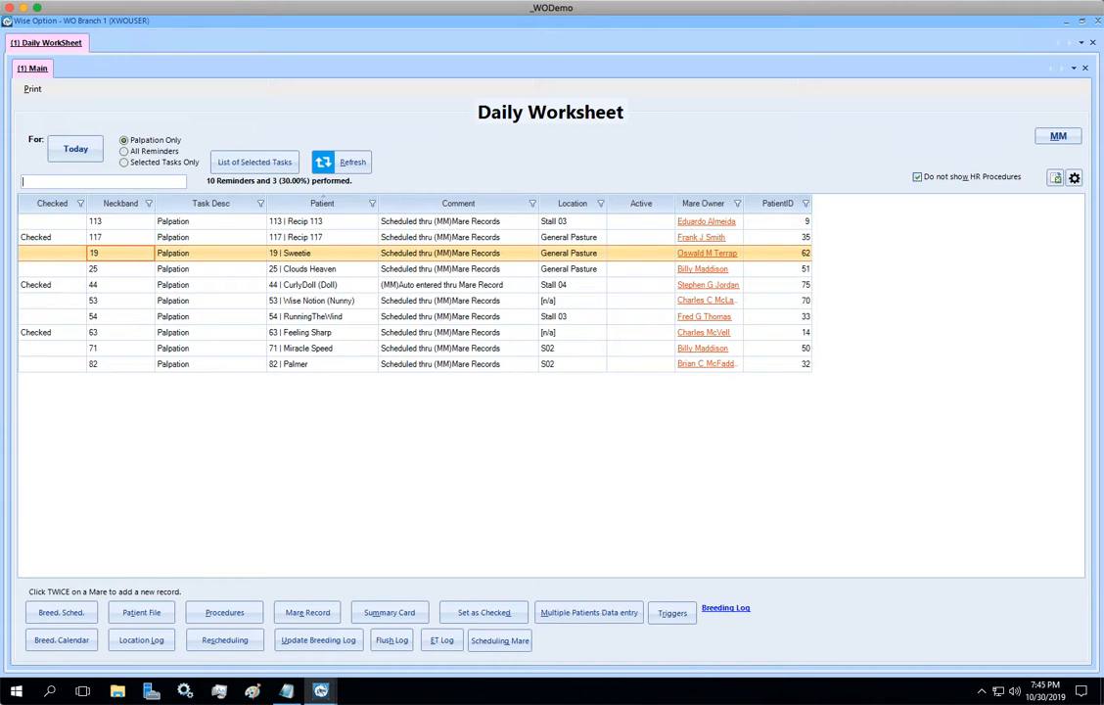
- Open the Summary Card of mare 54 and save a new record with L.O. msf and R.O. msf
type("54")
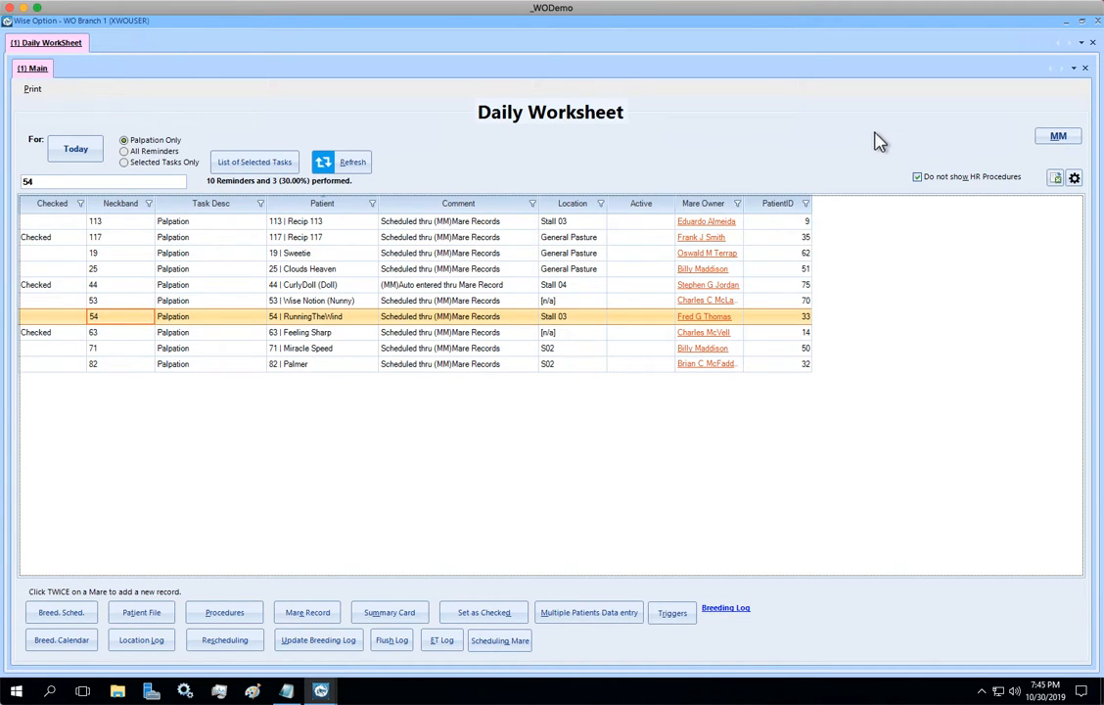
key("Return")
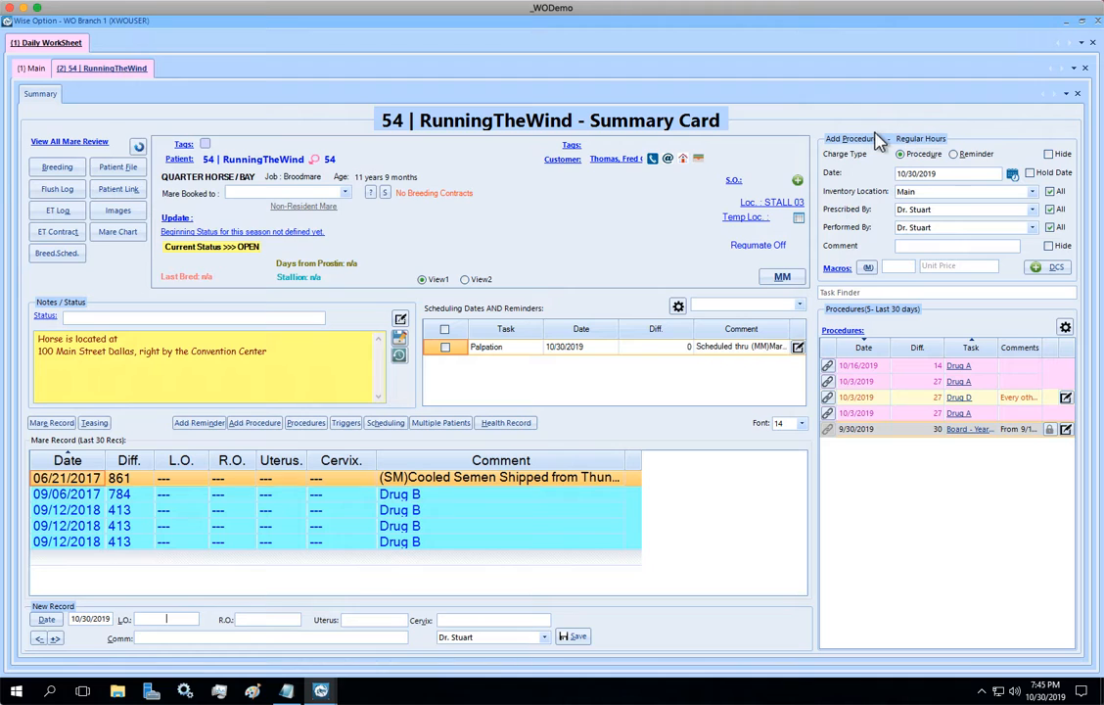
type("mst")
type("msf")
key("Tab")
key("Tab")
key("Tab")
key("Tab")
key("Tab")
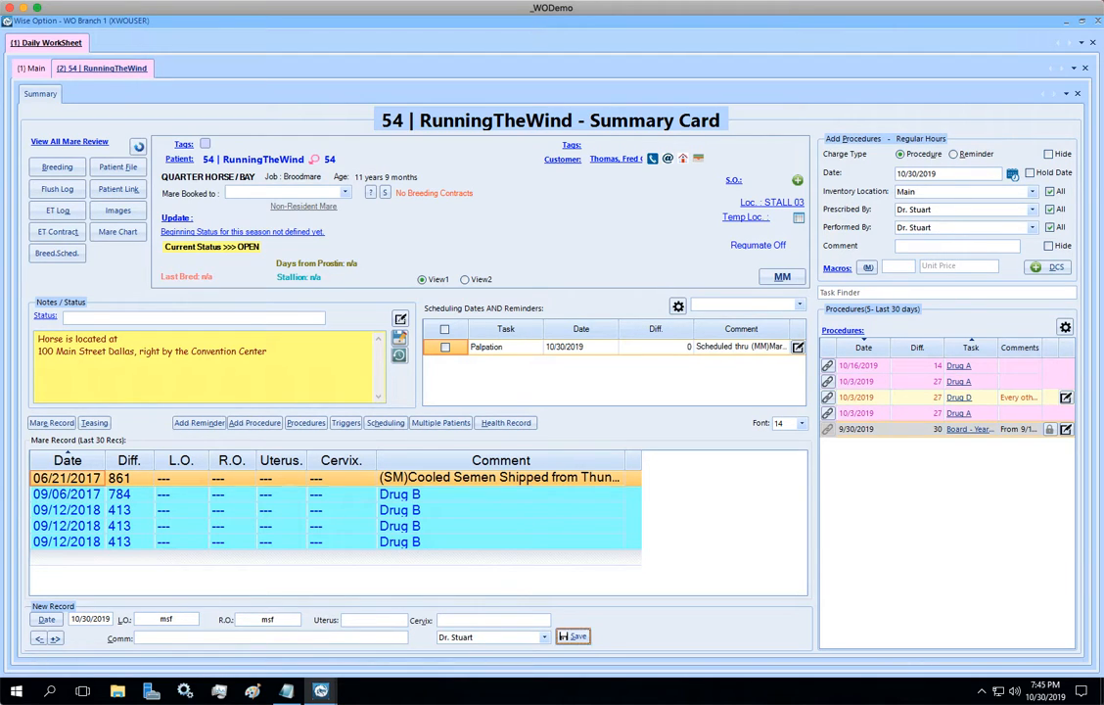
key("Return")
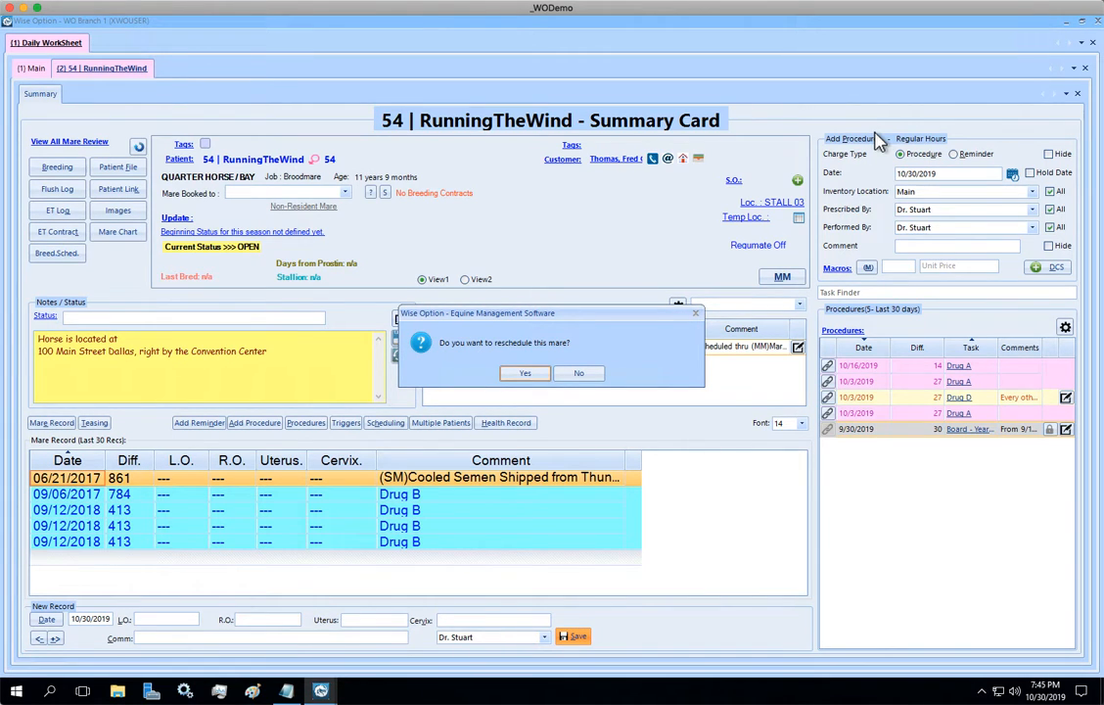
- Reschedule RunningTheWind for 4 days ahead, 11/3/2019, with the reminder comment "reg palp"
key("Return")
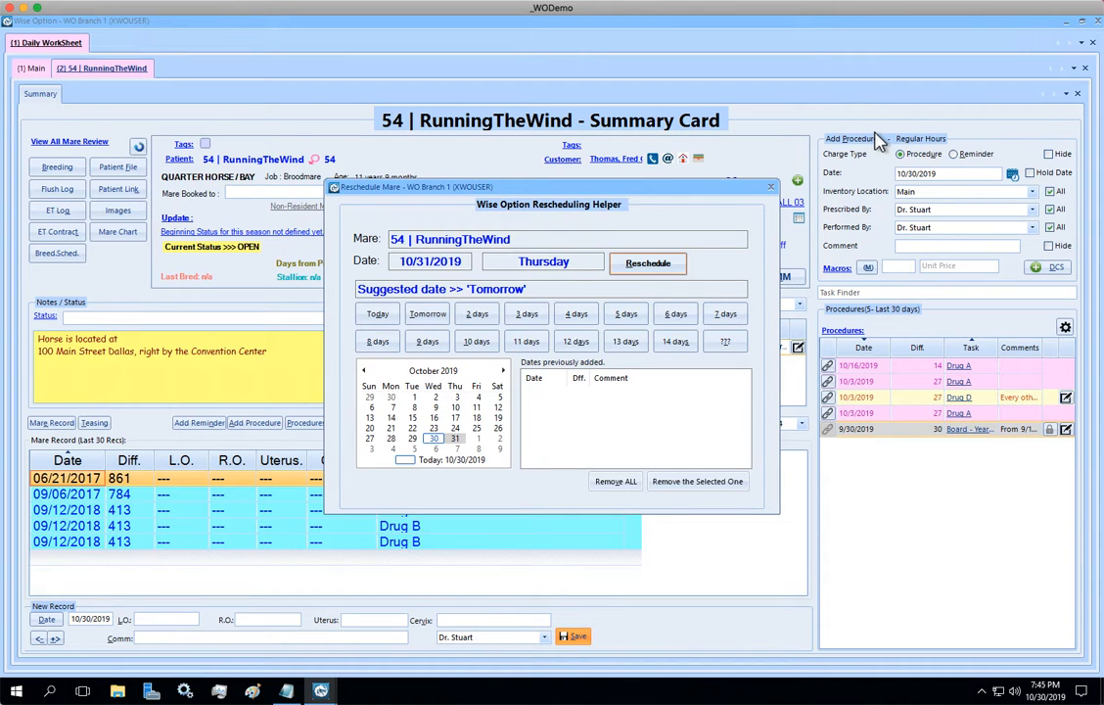
key("4")
key("Return")
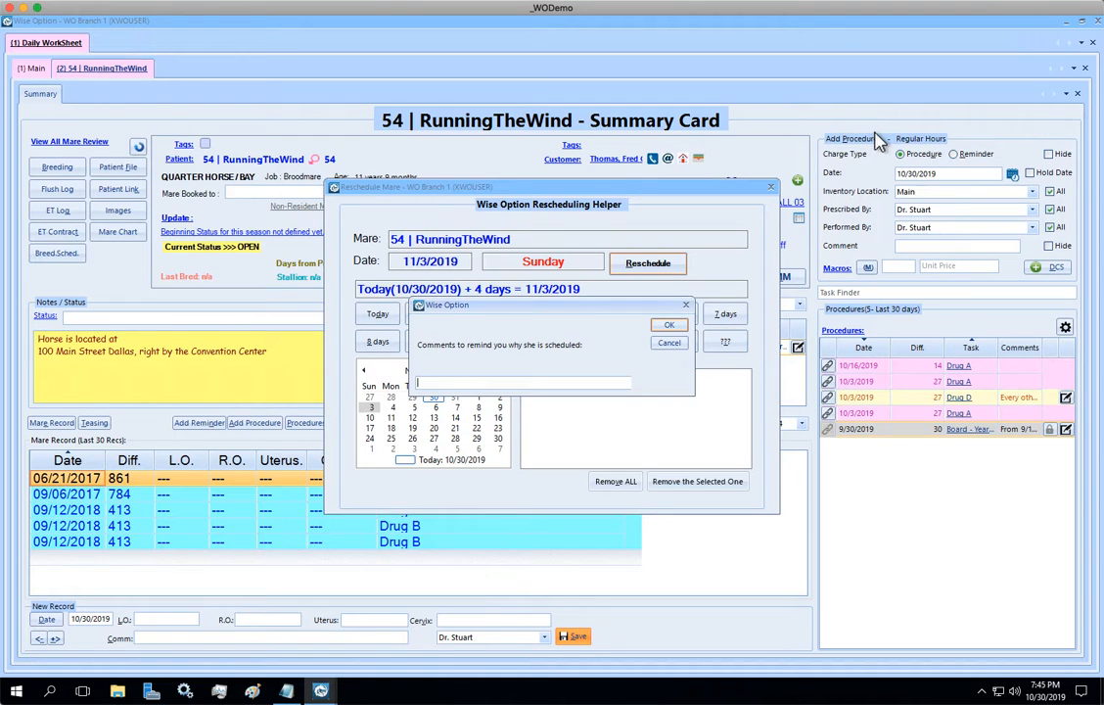
type("reg palp")
key("Return")
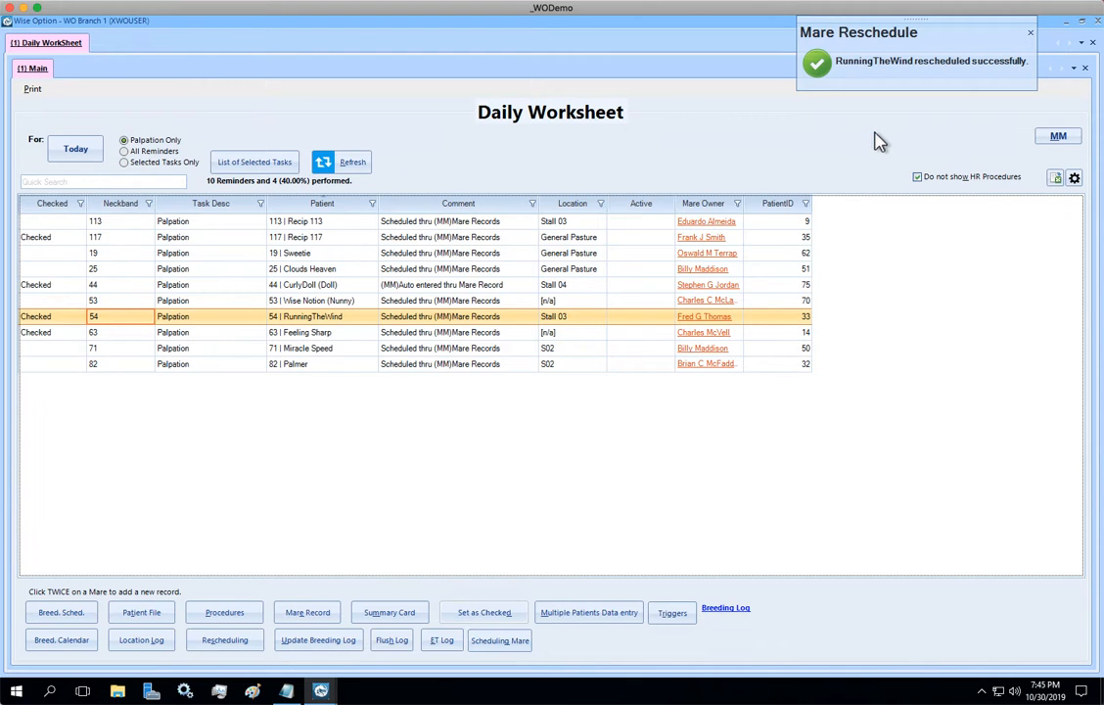
- Select the mare with neckband 25, Clouds Heaven, on the worksheet and open her Summary Card
key("Up")
key("Up")
key("Up")
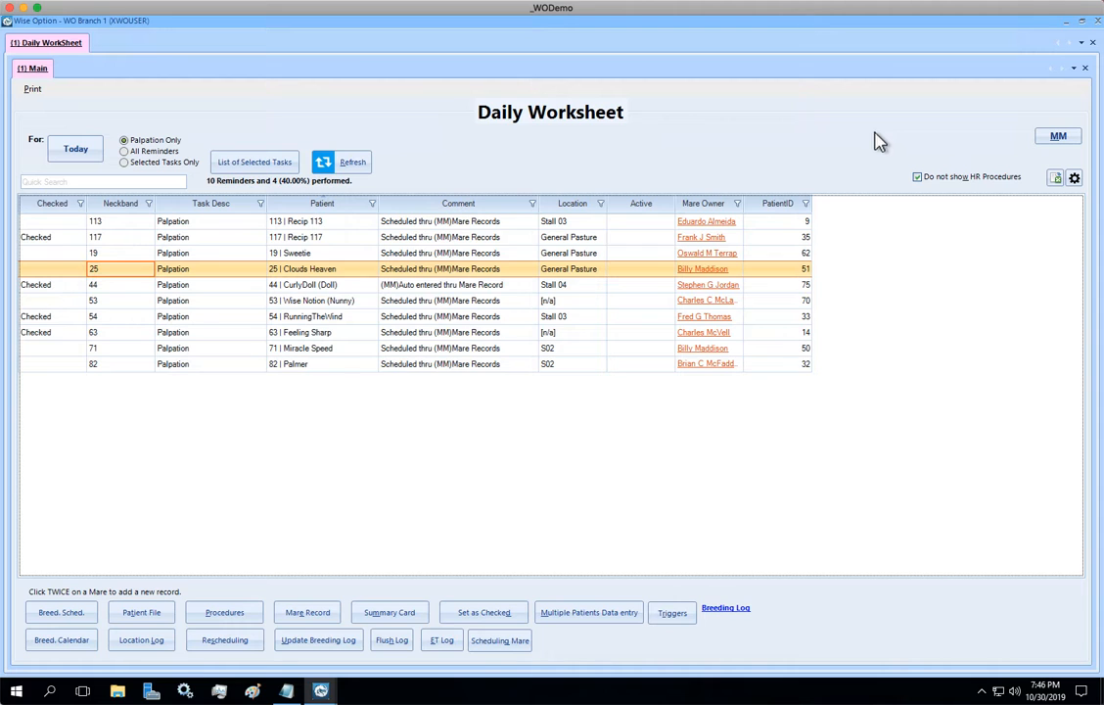
key("Return")
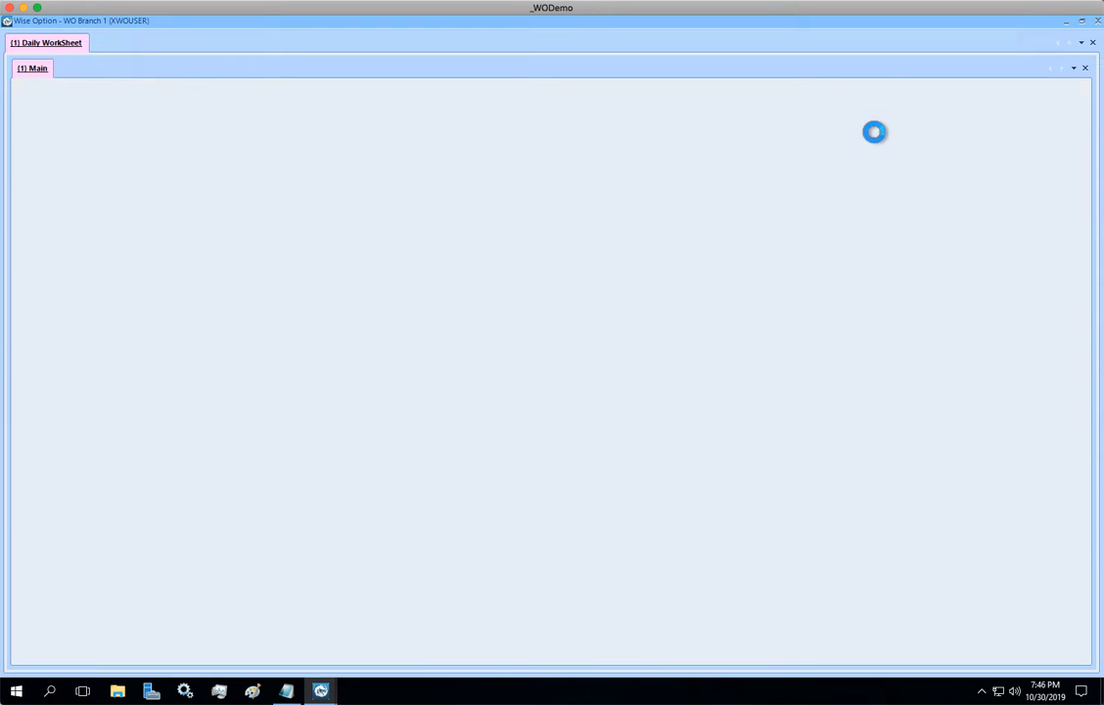